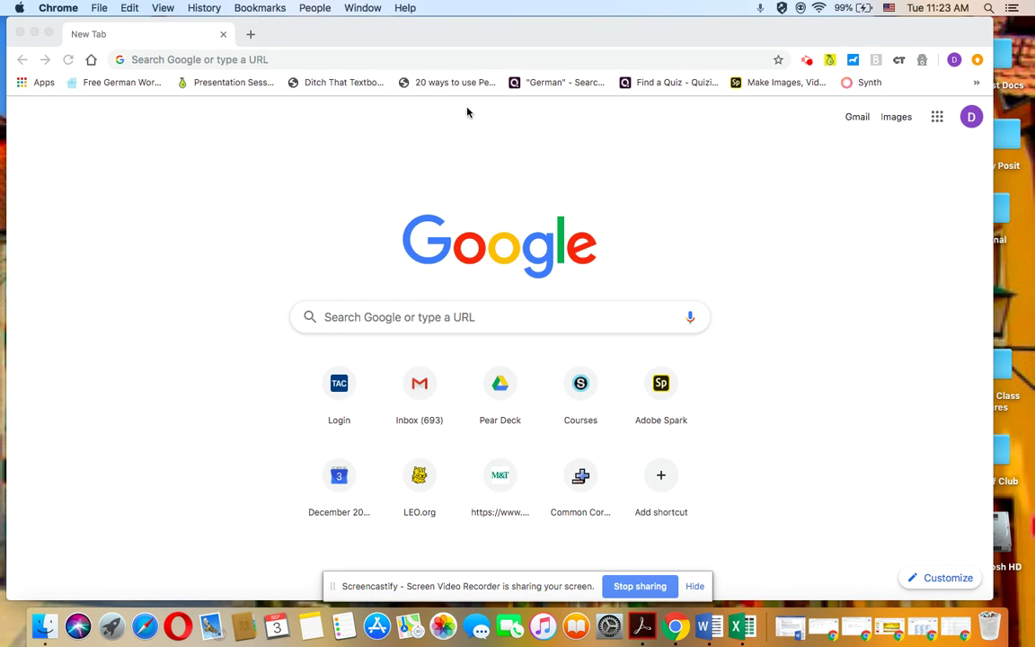
- Go to spark.adobe.com in Chrome
left_click(330, 58)
type("sp")
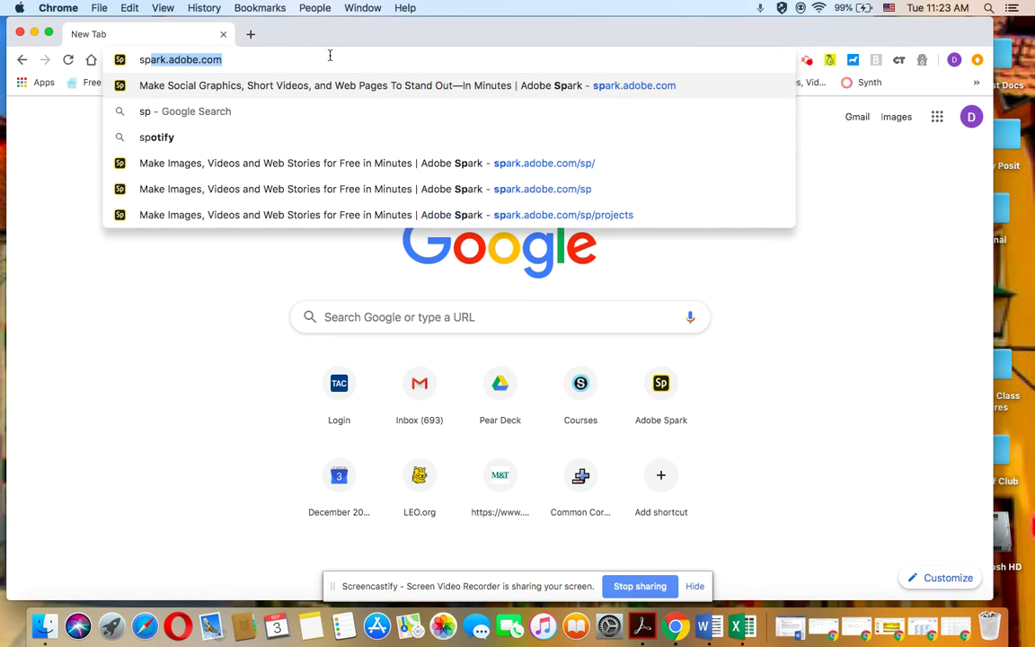
type("ark.adobe.com")
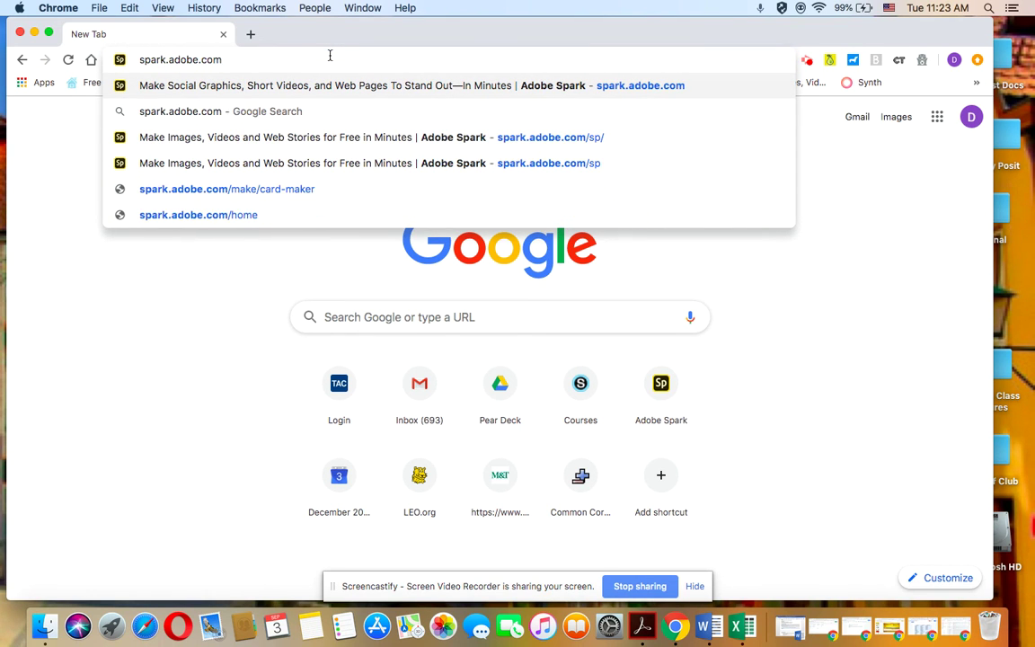
key("Return")
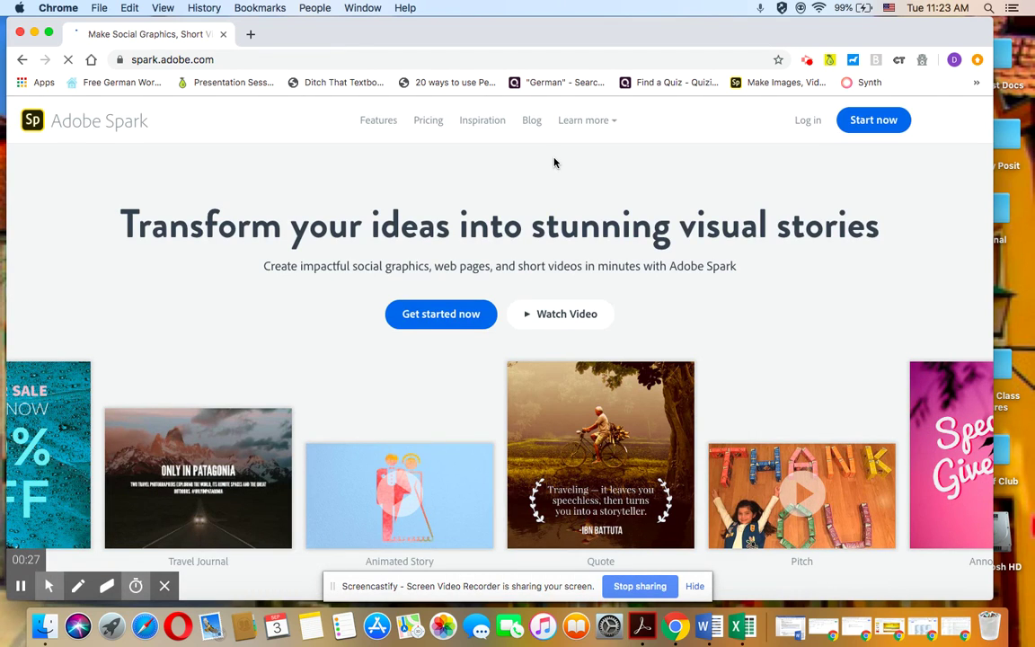
- Open Log in and choose the school account sign-in option
left_click(807, 122)
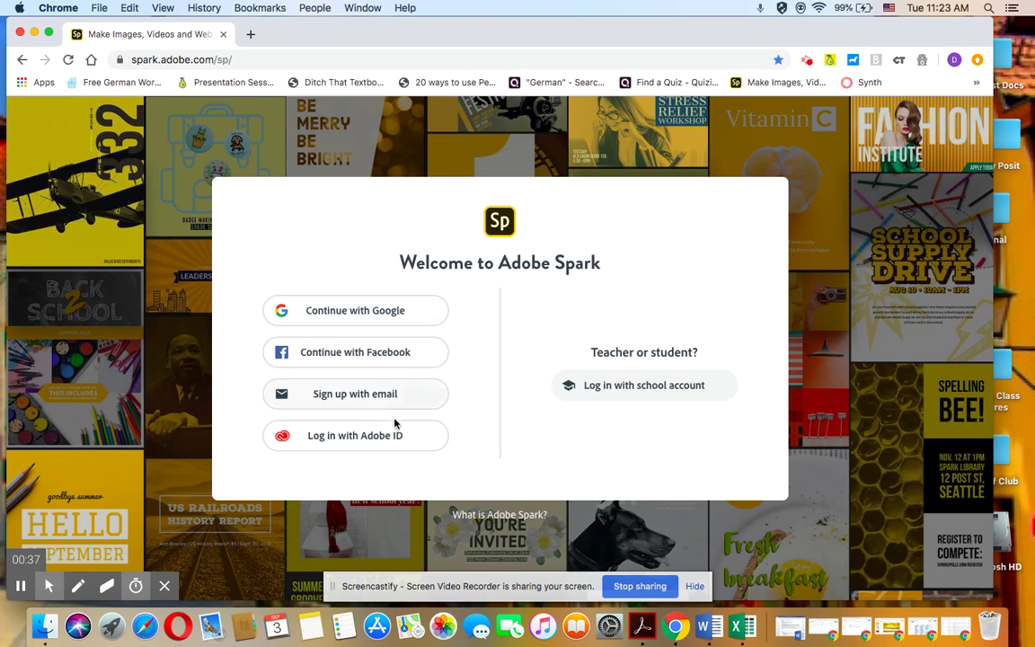
left_click(668, 390)
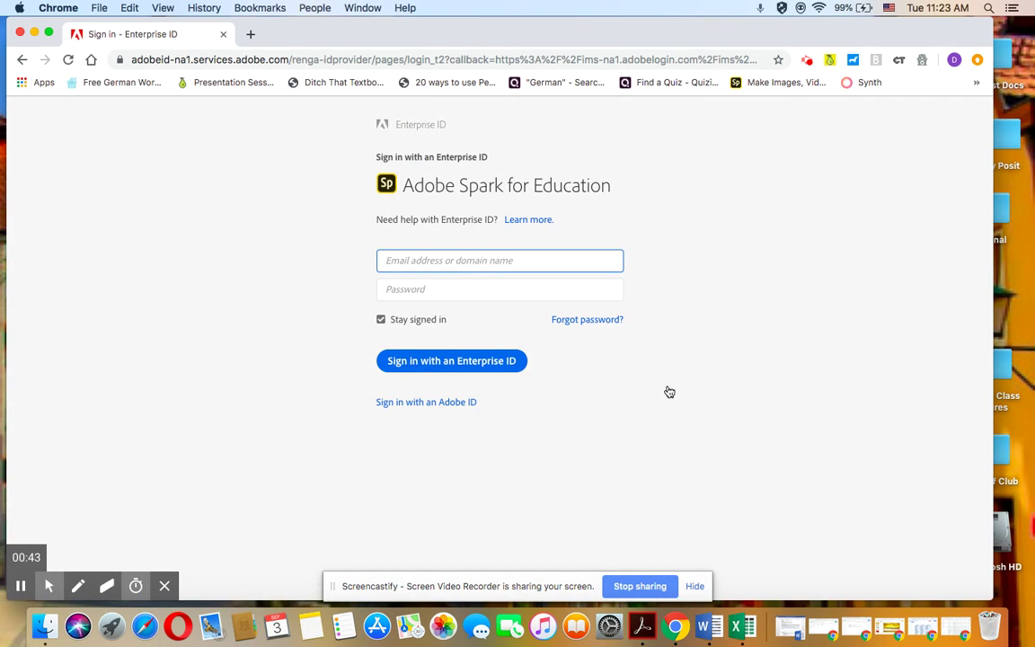
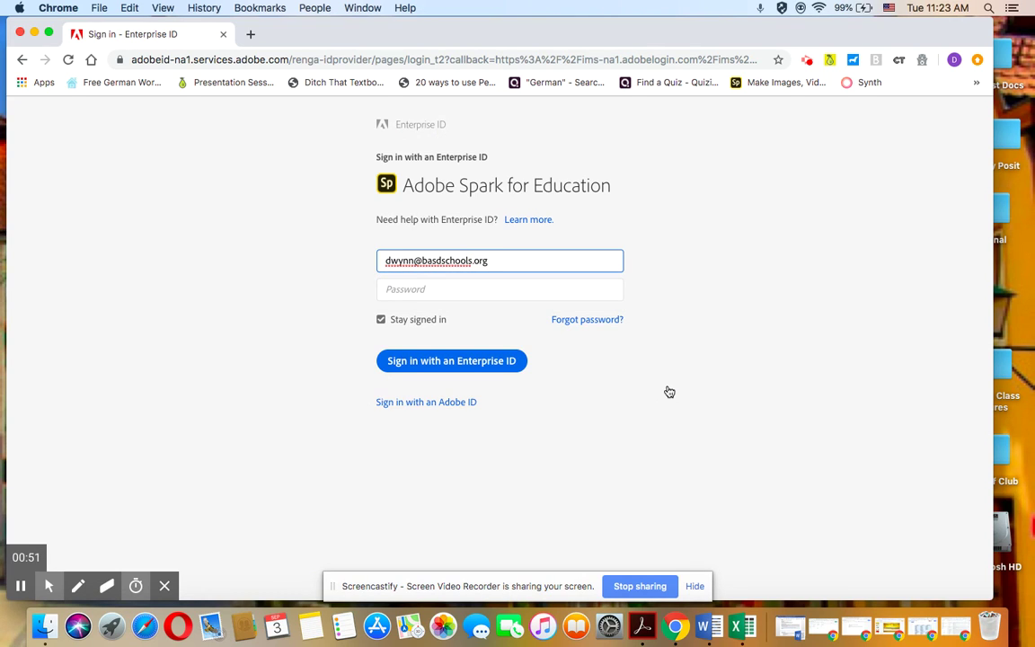
- Sign in with the school e-mail via Enterprise ID, then start a new project
key("Return")
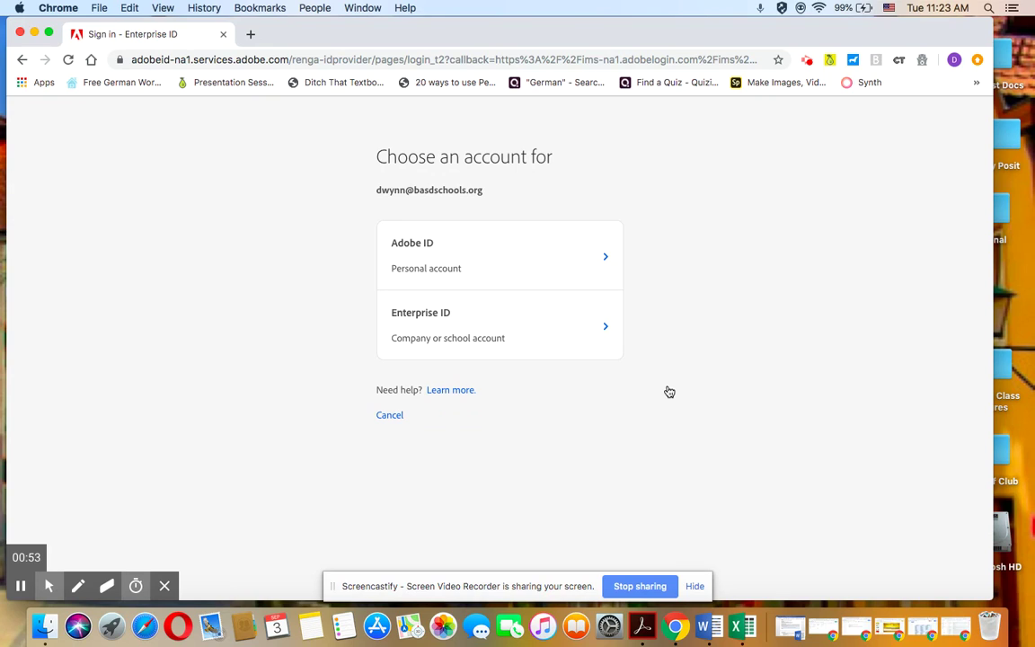
left_click(520, 332)
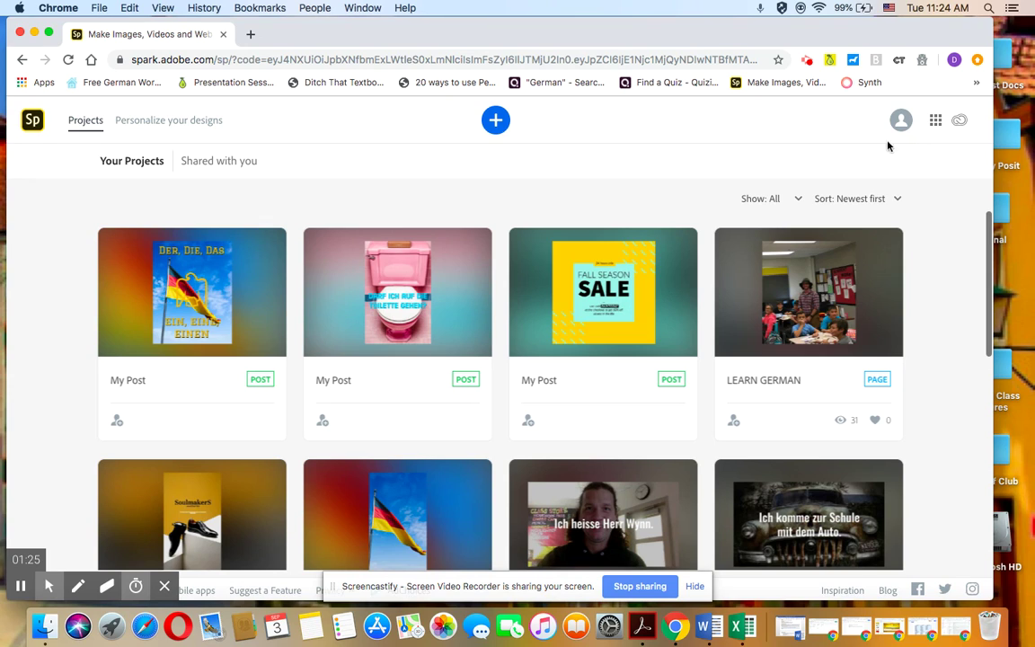
left_click(495, 120)
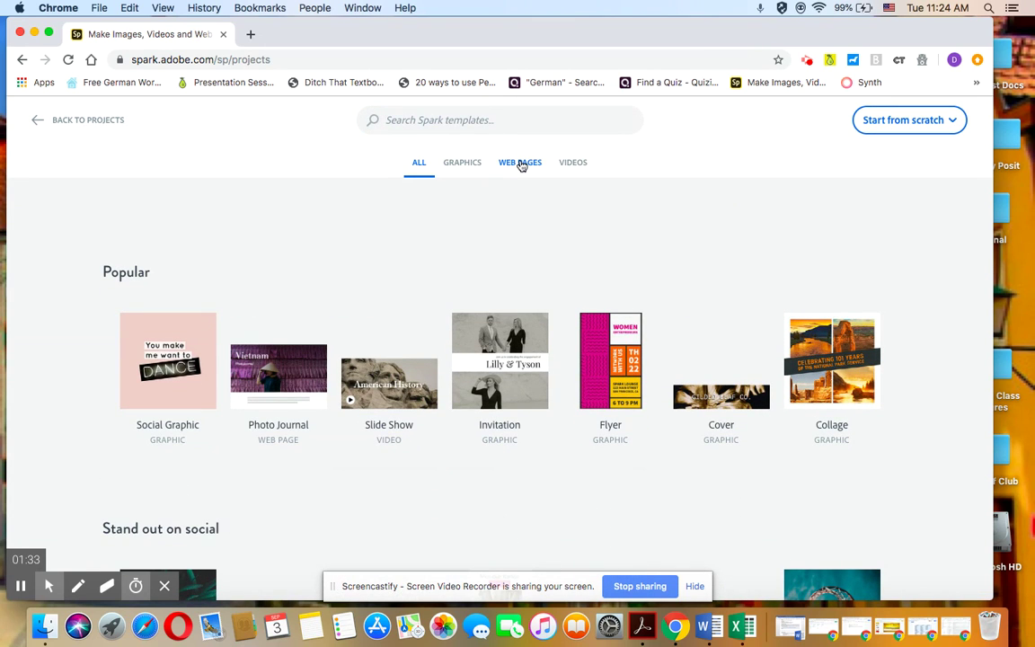
- Filter to Web Pages templates and start a page from the Portfolio template
left_click(521, 166)
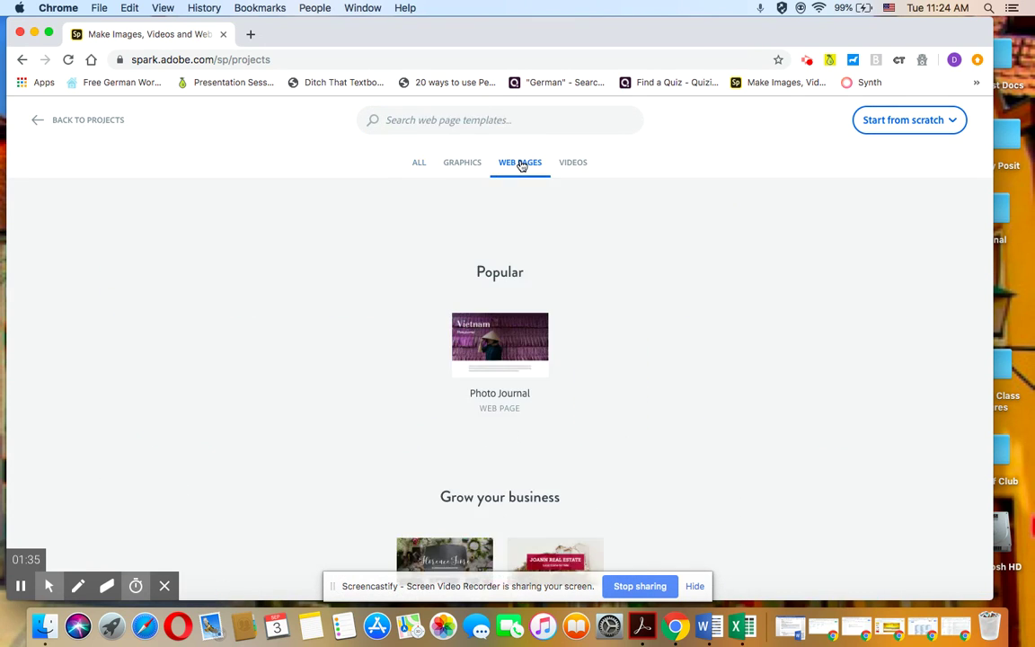
right_click(539, 297)
left_click(359, 296)
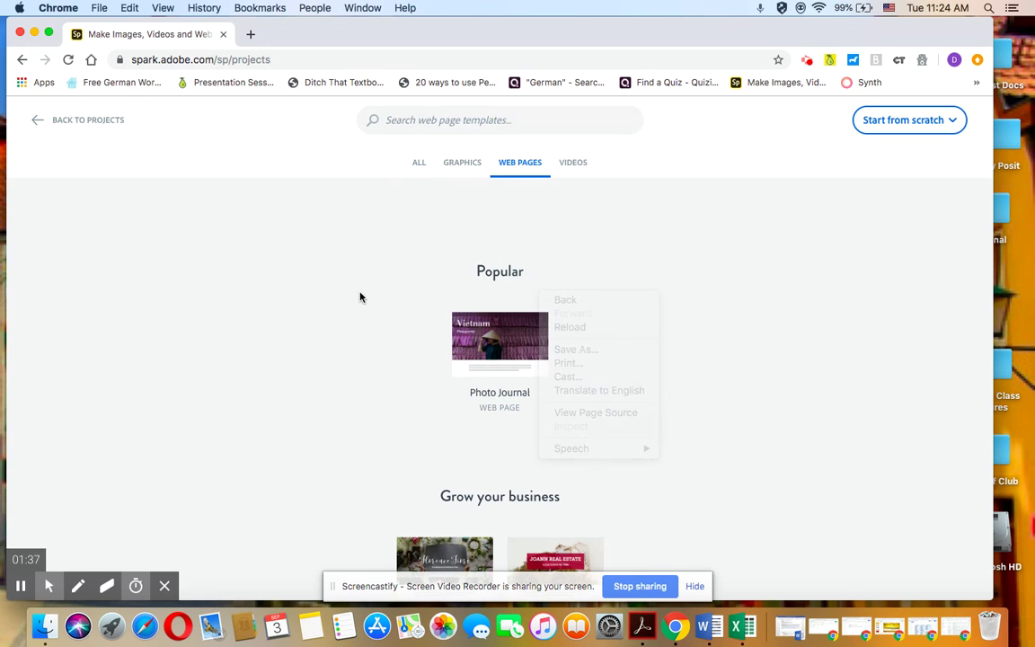
scroll(359, 297, "down", 5)
scroll(360, 296, "down", 10)
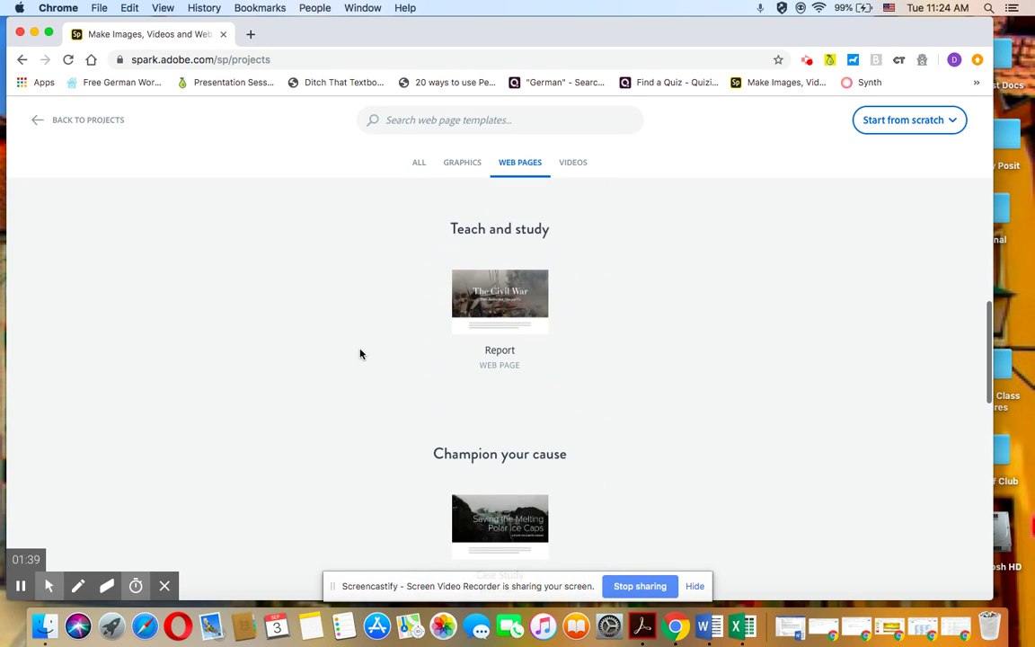
scroll(363, 370, "down", 5)
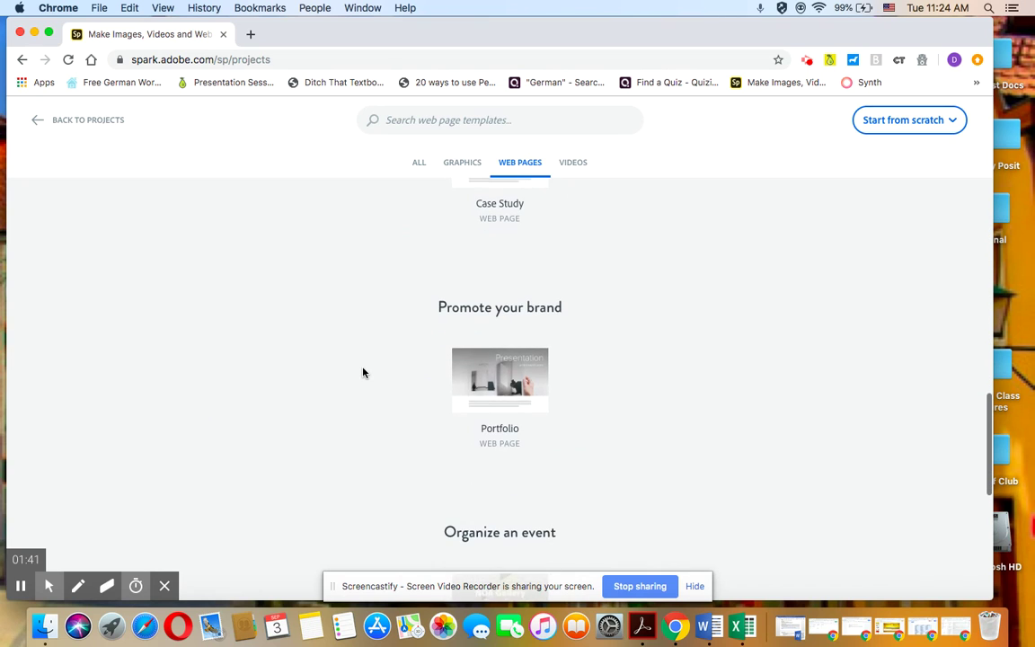
mouse_move(506, 427)
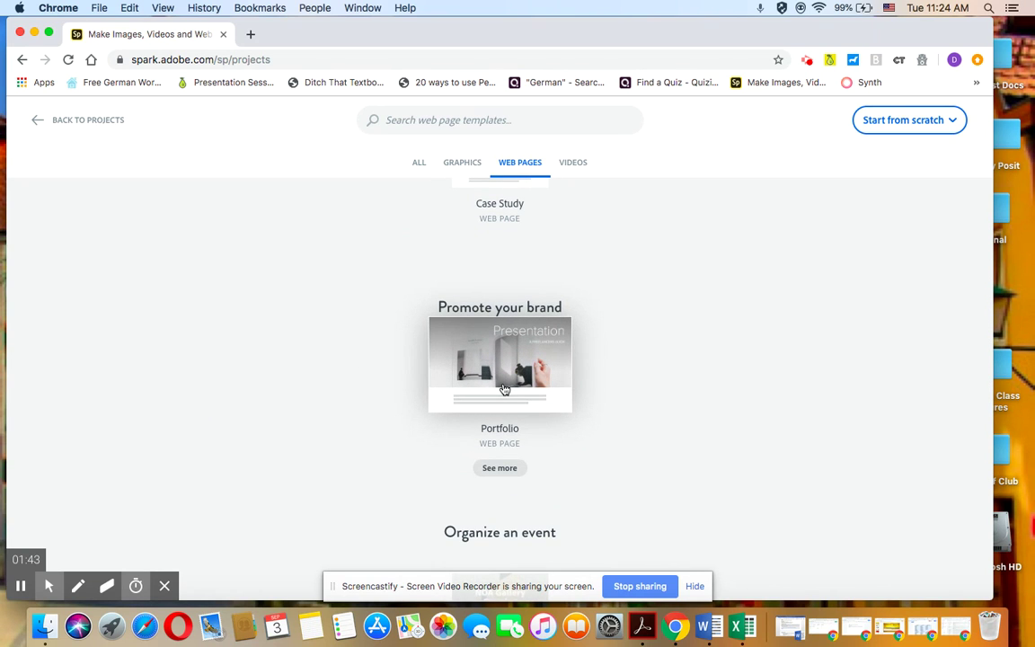
left_click(504, 389)
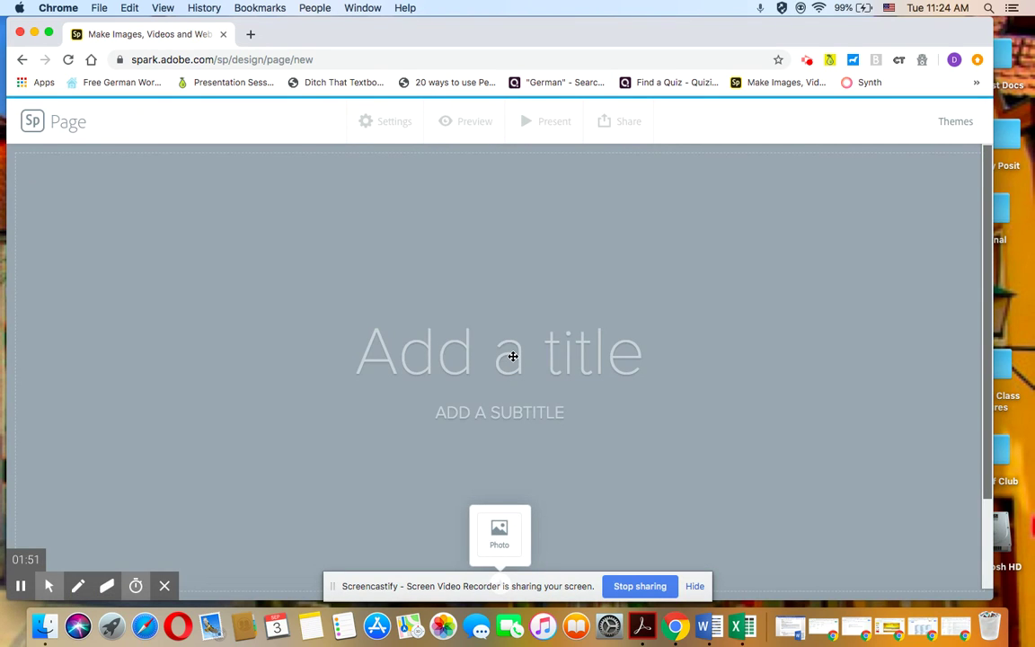
- Enter 'My German Portfolio' as the title and 'GERMAN 1' as the subtitle
left_click(512, 356)
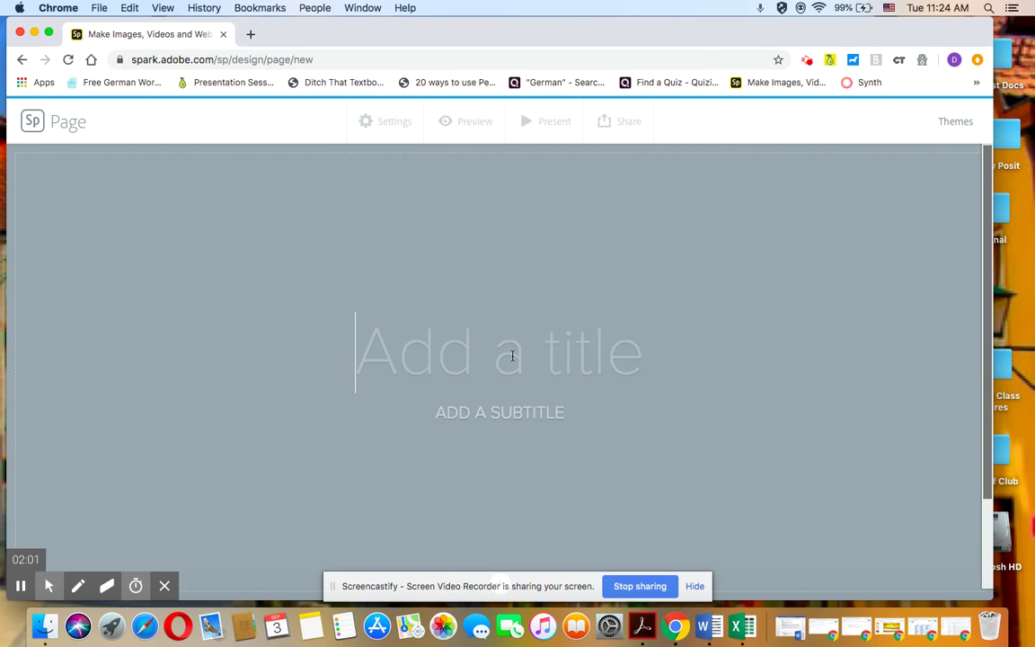
type("My ")
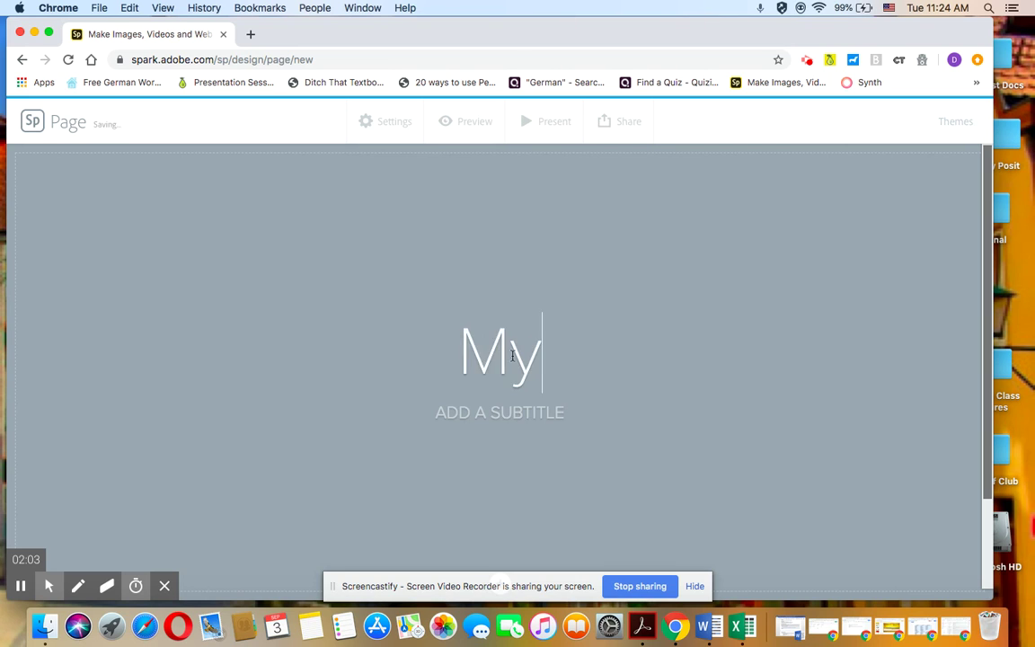
type("German Por")
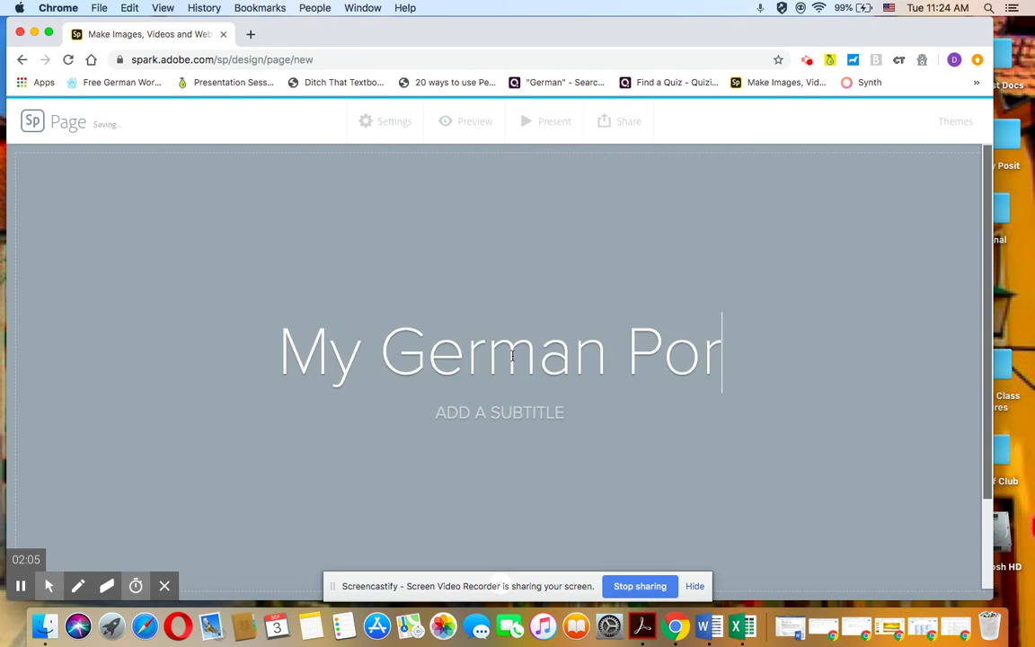
type("tfolio")
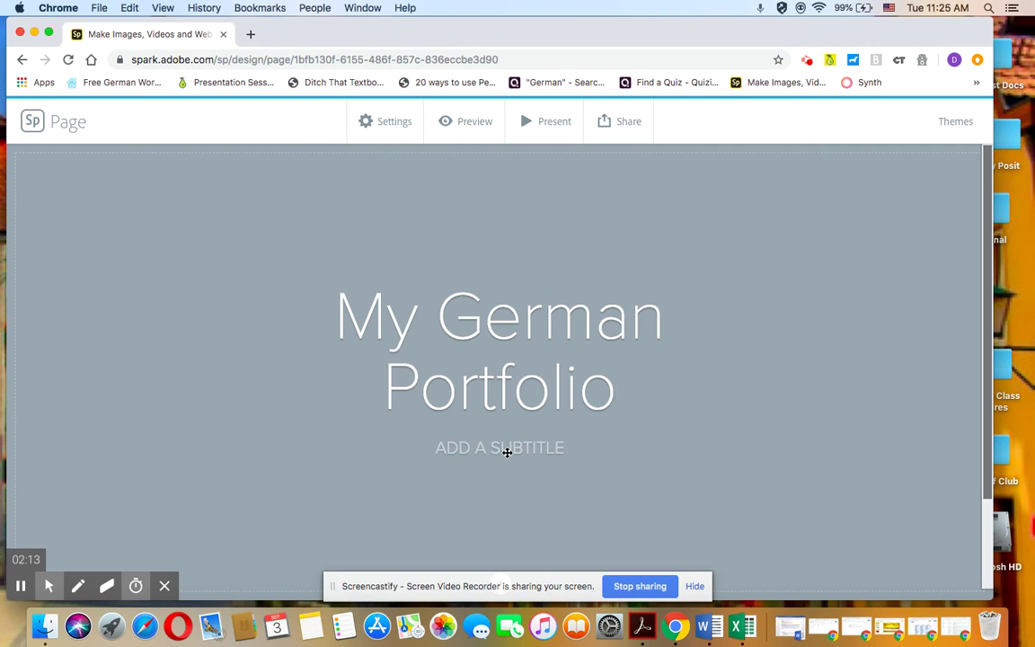
left_click(507, 451)
type("GERMAN ")
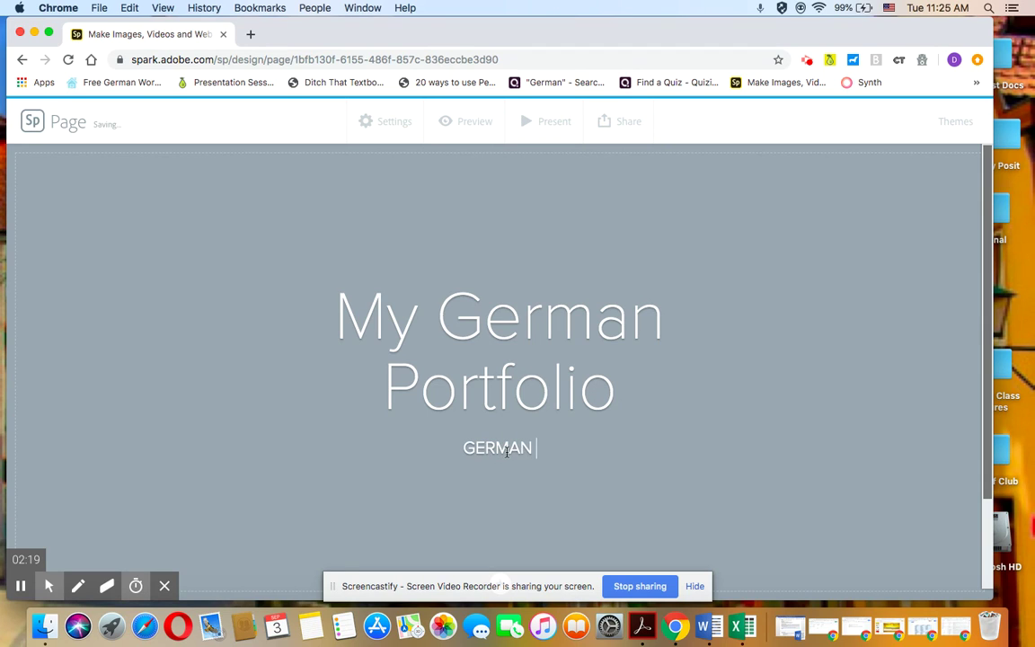
type("1")
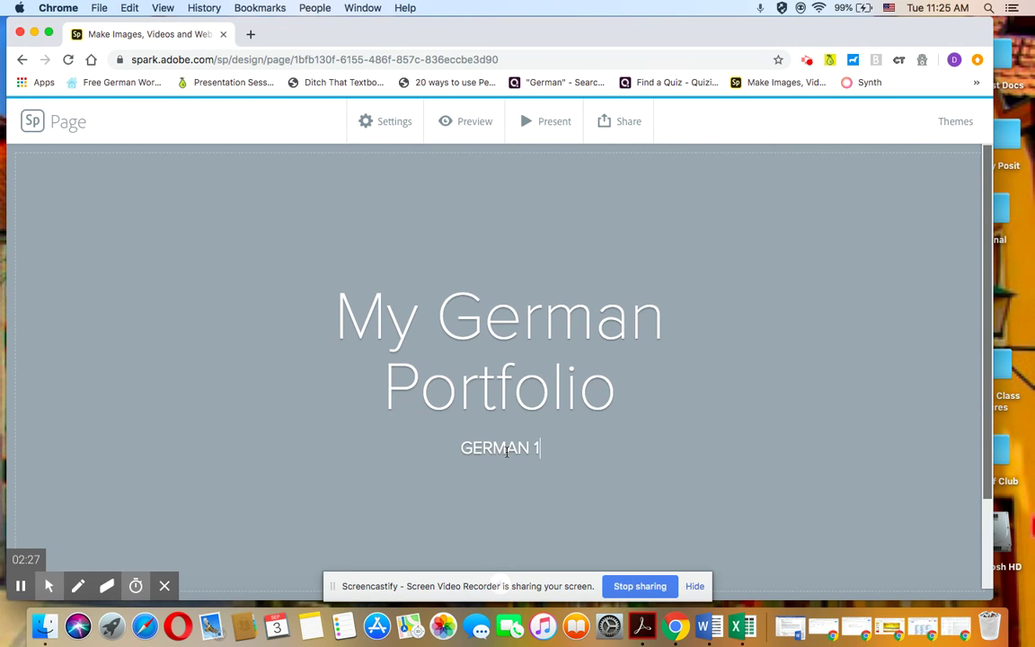
left_click(695, 585)
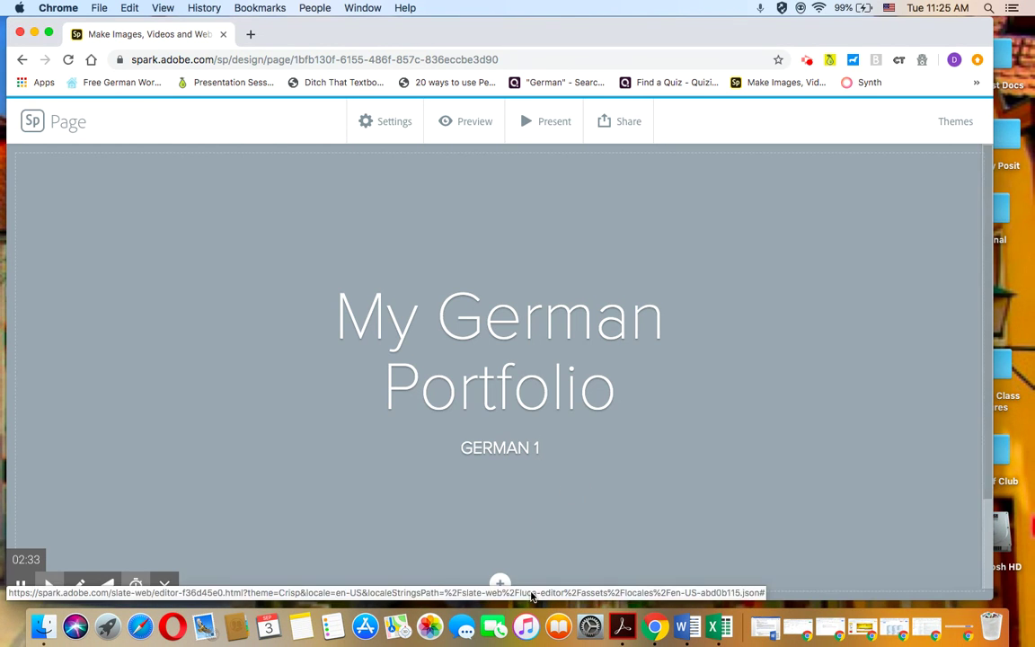
- Add a photo from a free-photo search for 'Germany', using the German flag as cover
left_click(501, 585)
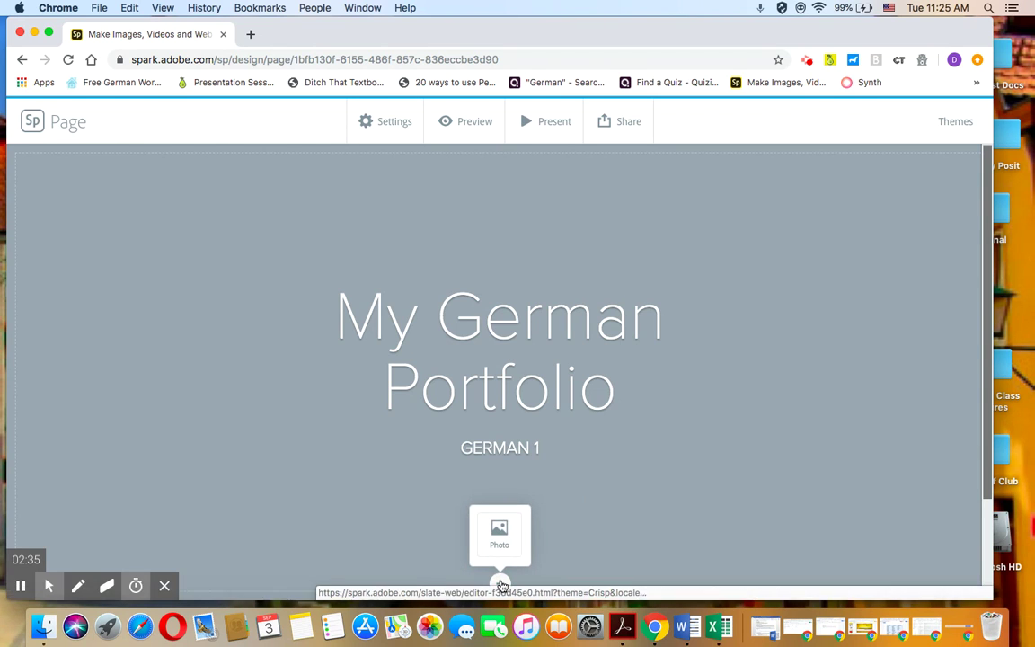
left_click(500, 537)
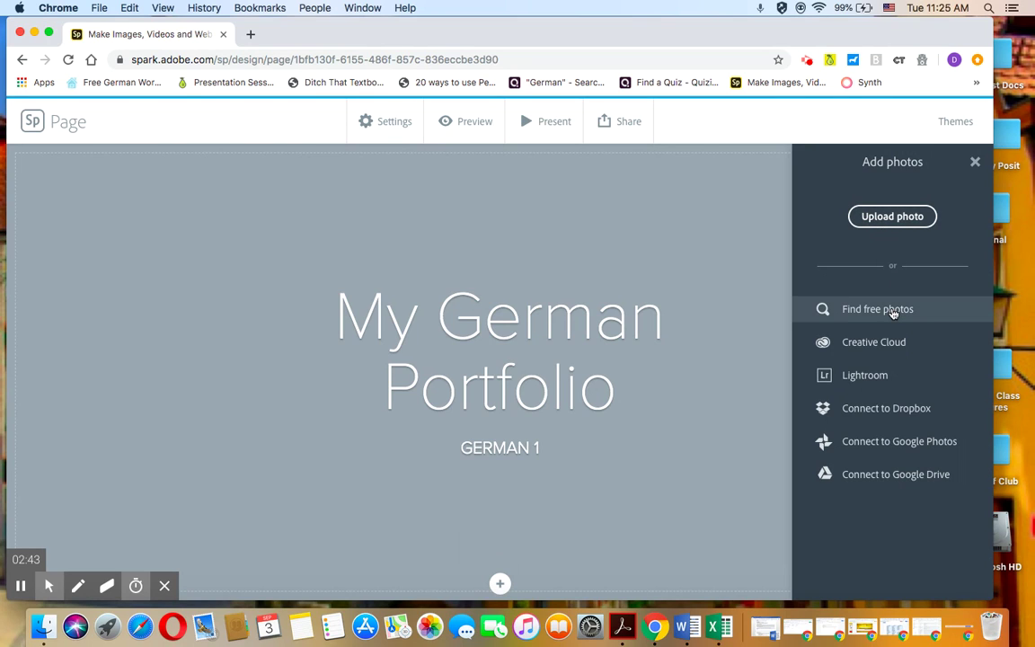
left_click(892, 311)
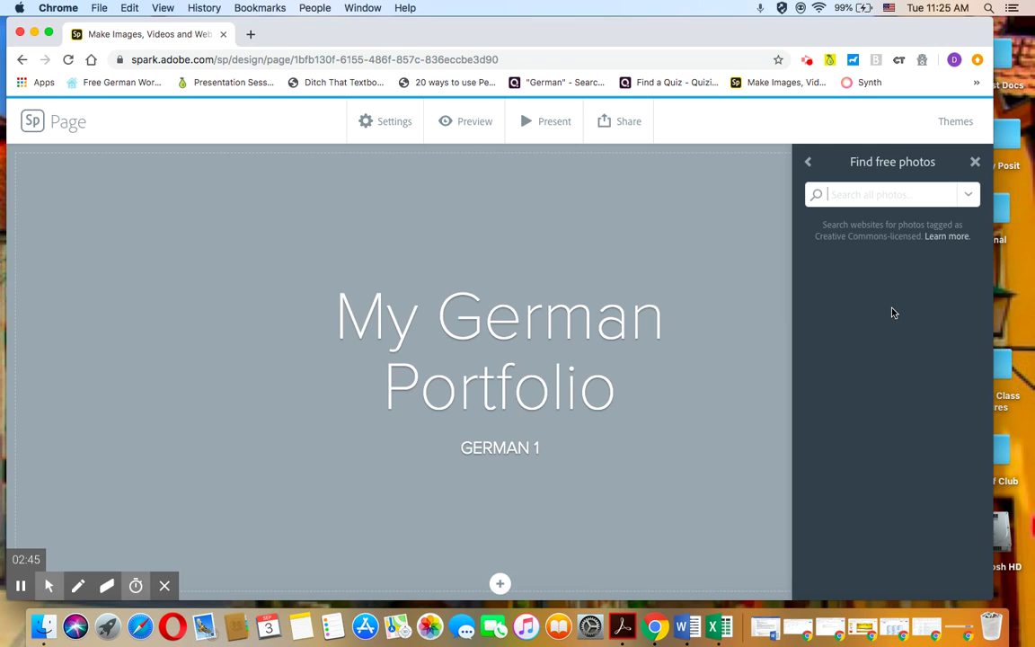
type("Germany")
key("Return")
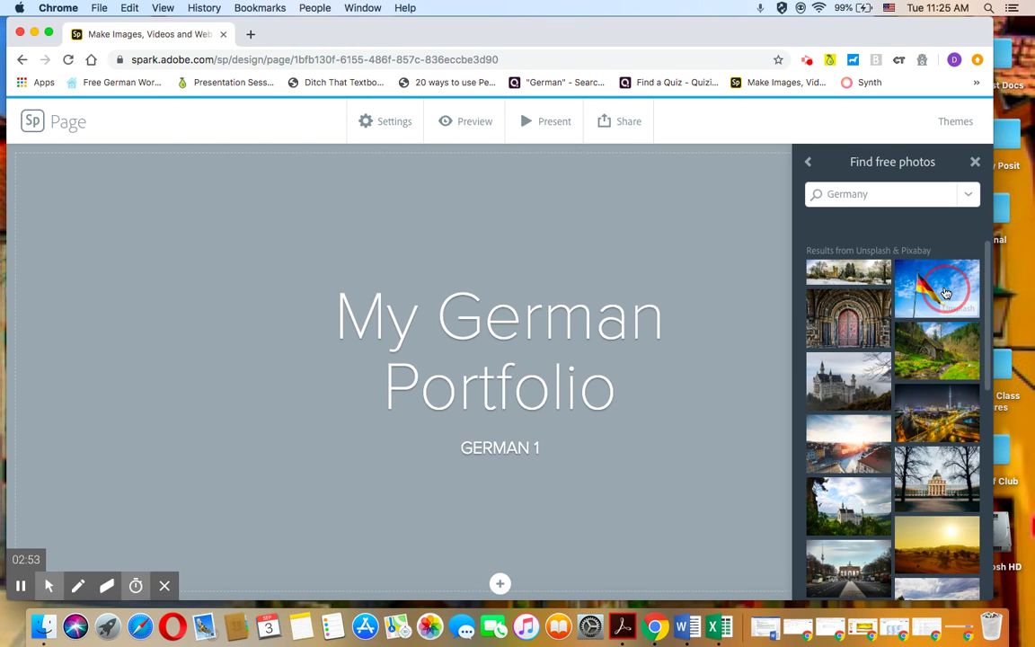
left_click(940, 287)
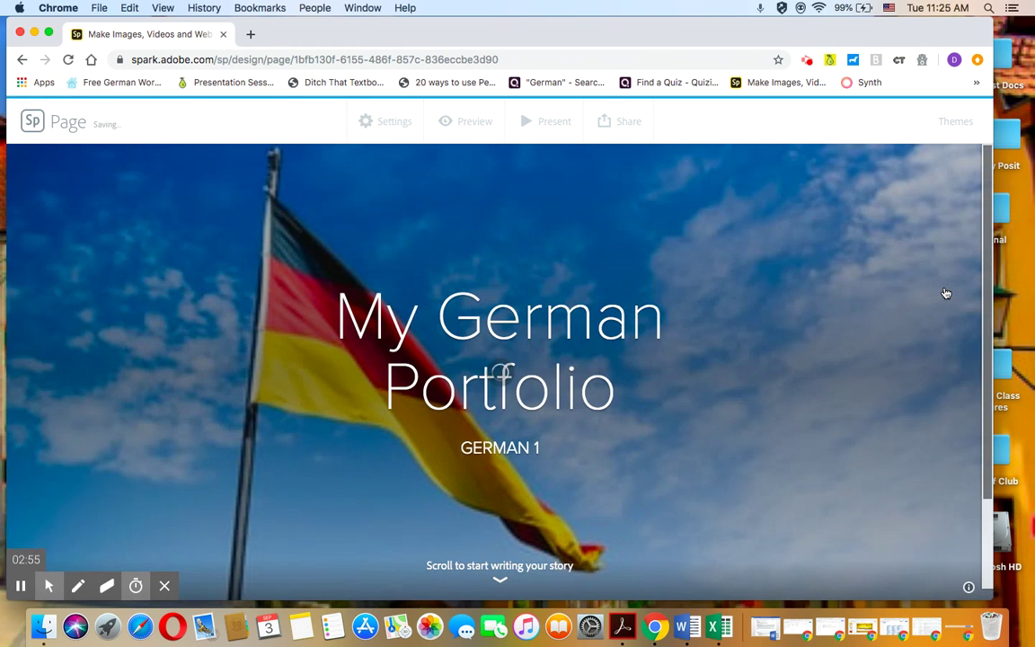